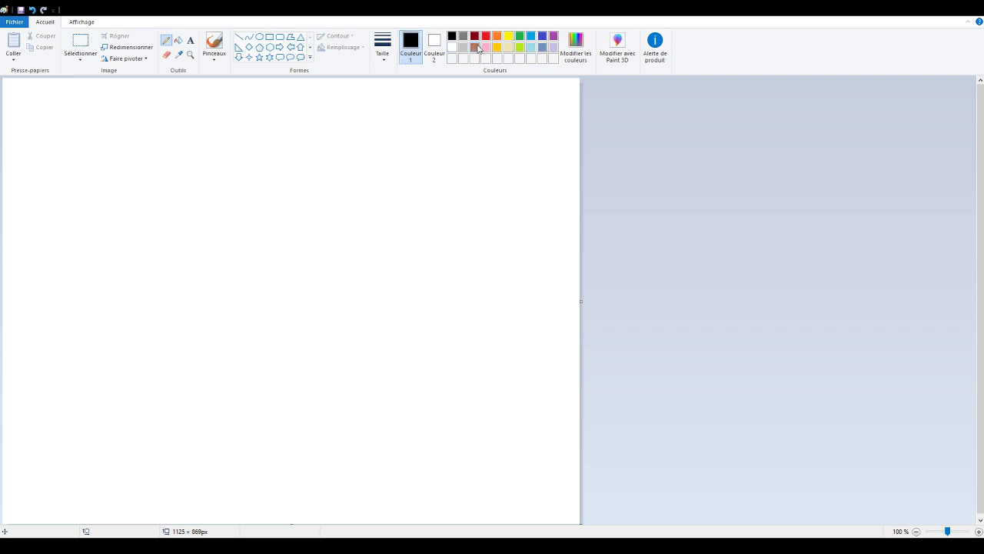
Draw a tall, hourglass-shaped animal body outline in brown with the Pencil, filling most of the canvas height
{"action": "left_click", "coordinate": [475, 48]}
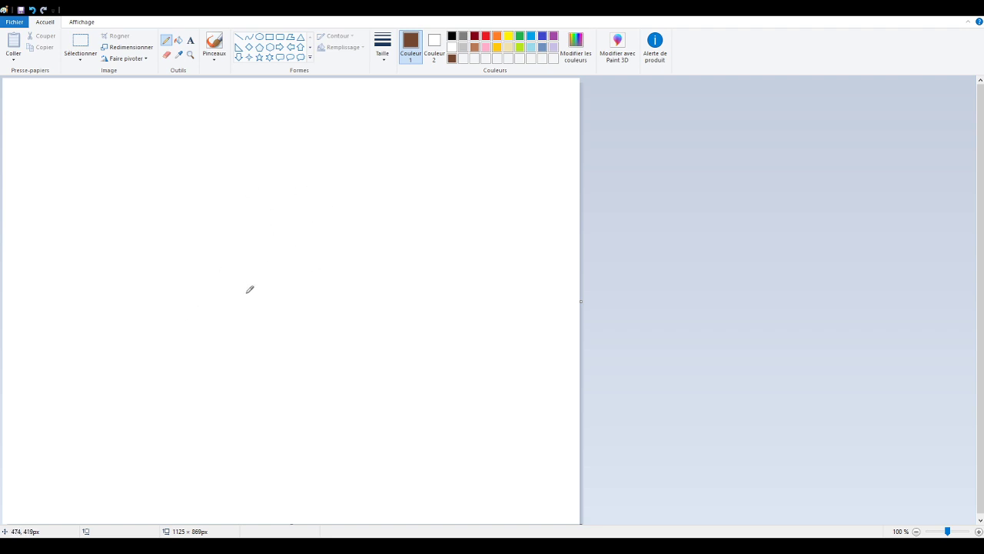
{"action": "mouse_move", "coordinate": [227, 310]}
{"action": "left_mouse_down"}
{"action": "mouse_move", "coordinate": [244, 257]}
{"action": "mouse_move", "coordinate": [226, 222]}
{"action": "left_mouse_up"}
{"action": "key", "text": "ctrl+z"}
{"action": "mouse_move", "coordinate": [204, 354]}
{"action": "left_mouse_down"}
{"action": "mouse_move", "coordinate": [227, 319]}
{"action": "mouse_move", "coordinate": [232, 261]}
{"action": "mouse_move", "coordinate": [220, 212]}
{"action": "mouse_move", "coordinate": [255, 145]}
{"action": "mouse_move", "coordinate": [318, 133]}
{"action": "mouse_move", "coordinate": [377, 155]}
{"action": "mouse_move", "coordinate": [397, 202]}
{"action": "mouse_move", "coordinate": [387, 270]}
{"action": "mouse_move", "coordinate": [366, 316]}
{"action": "mouse_move", "coordinate": [400, 453]}
{"action": "mouse_move", "coordinate": [306, 473]}
{"action": "mouse_move", "coordinate": [226, 464]}
{"action": "mouse_move", "coordinate": [195, 422]}
{"action": "mouse_move", "coordinate": [197, 359]}
{"action": "mouse_move", "coordinate": [215, 326]}
{"action": "mouse_move", "coordinate": [222, 252]}
{"action": "mouse_move", "coordinate": [205, 197]}
{"action": "mouse_move", "coordinate": [263, 114]}
{"action": "mouse_move", "coordinate": [361, 107]}
{"action": "mouse_move", "coordinate": [414, 150]}
{"action": "mouse_move", "coordinate": [419, 229]}
{"action": "mouse_move", "coordinate": [390, 294]}
{"action": "mouse_move", "coordinate": [410, 437]}
{"action": "mouse_move", "coordinate": [384, 466]}
{"action": "mouse_move", "coordinate": [287, 474]}
{"action": "mouse_move", "coordinate": [236, 459]}
{"action": "mouse_move", "coordinate": [221, 411]}
{"action": "mouse_move", "coordinate": [234, 326]}
{"action": "left_mouse_up"}
{"action": "key", "text": "ctrl+z"}
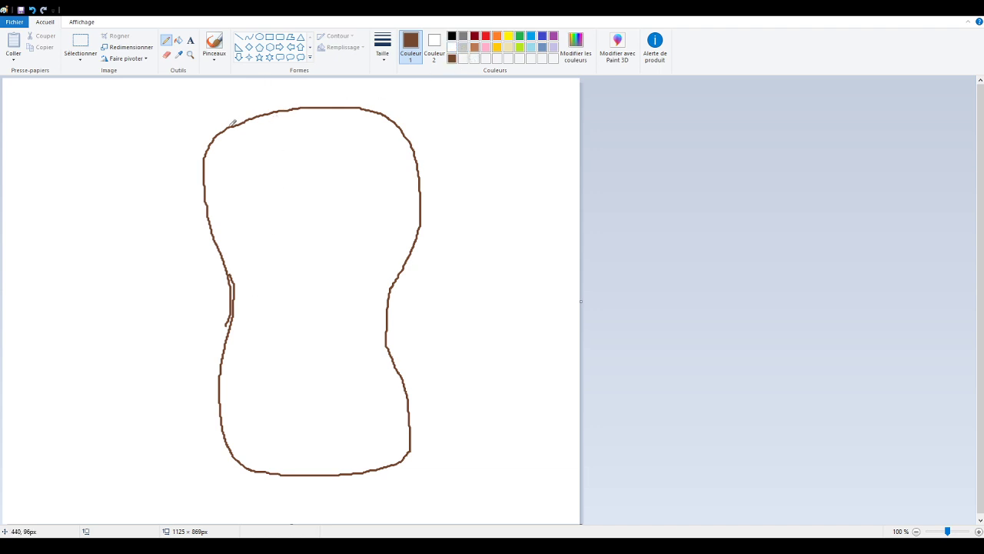
Draw two rounded brown ears at the upper corners of the head, each with a smaller inner-ear curve
{"action": "mouse_move", "coordinate": [227, 125]}
{"action": "left_mouse_down"}
{"action": "mouse_move", "coordinate": [191, 98]}
{"action": "mouse_move", "coordinate": [159, 103]}
{"action": "mouse_move", "coordinate": [162, 139]}
{"action": "mouse_move", "coordinate": [205, 166]}
{"action": "left_mouse_up"}
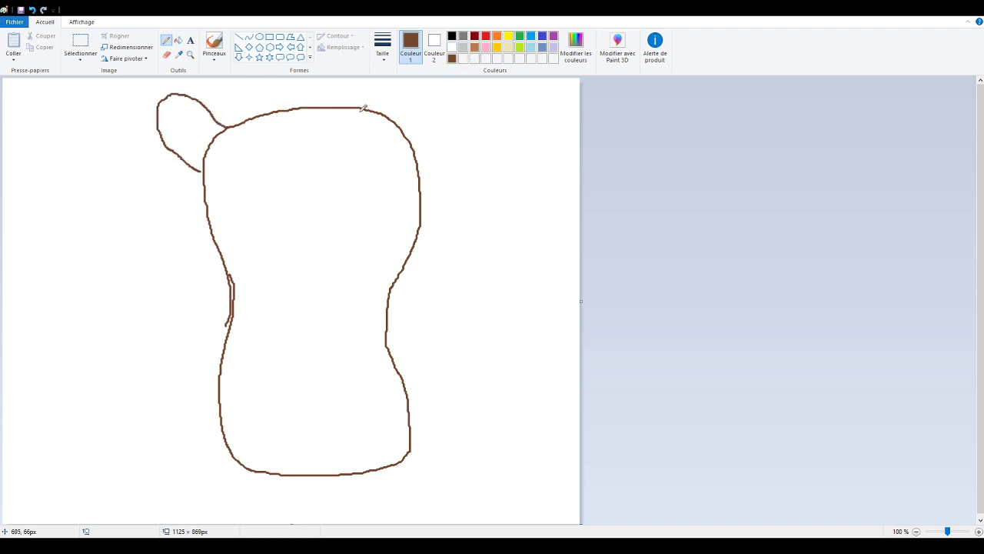
{"action": "mouse_move", "coordinate": [393, 117]}
{"action": "left_mouse_down"}
{"action": "mouse_move", "coordinate": [436, 92]}
{"action": "mouse_move", "coordinate": [453, 118]}
{"action": "mouse_move", "coordinate": [447, 160]}
{"action": "mouse_move", "coordinate": [416, 174]}
{"action": "left_mouse_up"}
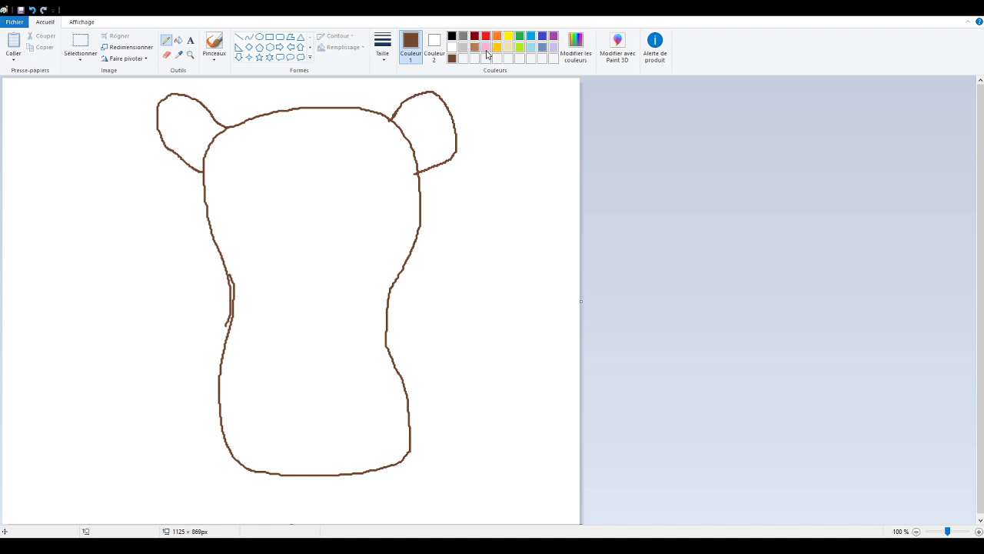
{"action": "mouse_move", "coordinate": [202, 153]}
{"action": "left_mouse_down"}
{"action": "mouse_move", "coordinate": [183, 146]}
{"action": "mouse_move", "coordinate": [196, 121]}
{"action": "mouse_move", "coordinate": [220, 133]}
{"action": "left_mouse_up"}
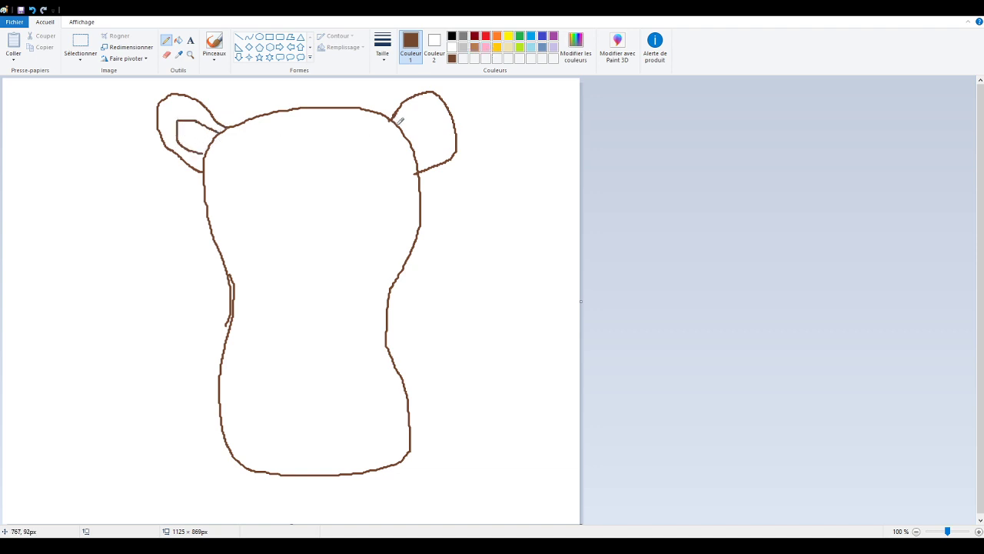
{"action": "mouse_move", "coordinate": [399, 121]}
{"action": "left_mouse_down"}
{"action": "mouse_move", "coordinate": [444, 116]}
{"action": "mouse_move", "coordinate": [425, 152]}
{"action": "left_mouse_up"}
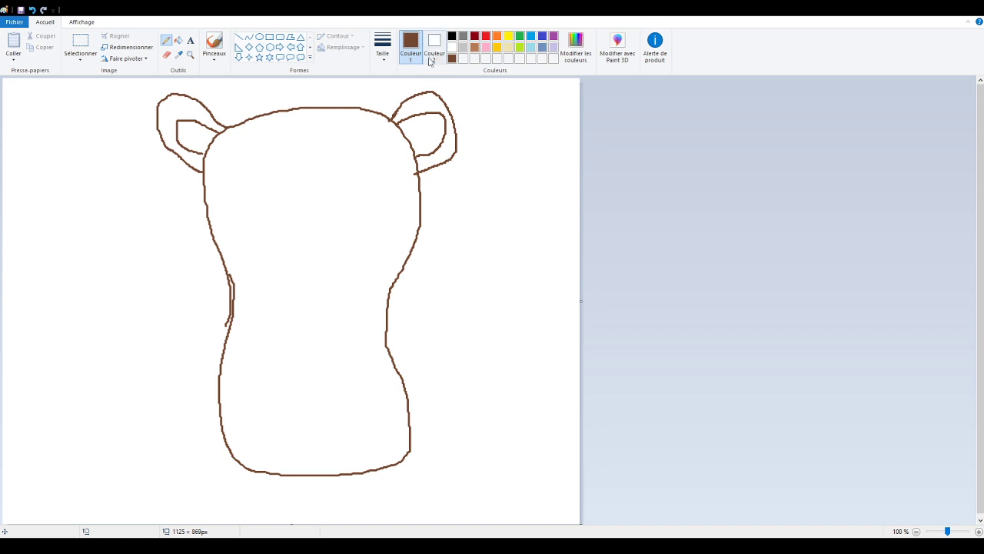
Draw two round black eye outlines on the head and put a small green pupil inside each
{"action": "left_click", "coordinate": [452, 35]}
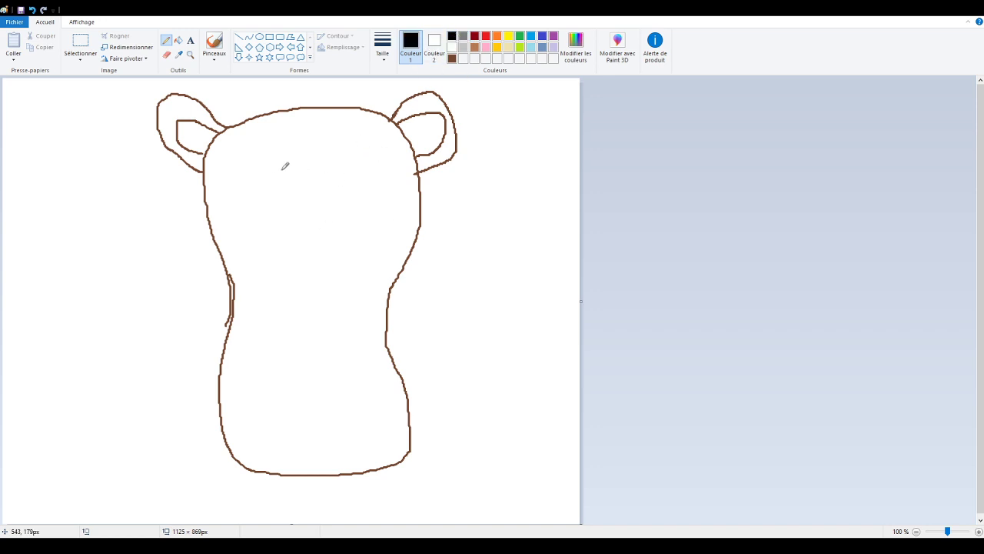
{"action": "mouse_move", "coordinate": [284, 165]}
{"action": "left_mouse_down"}
{"action": "mouse_move", "coordinate": [240, 215]}
{"action": "mouse_move", "coordinate": [290, 209]}
{"action": "mouse_move", "coordinate": [286, 159]}
{"action": "left_mouse_up"}
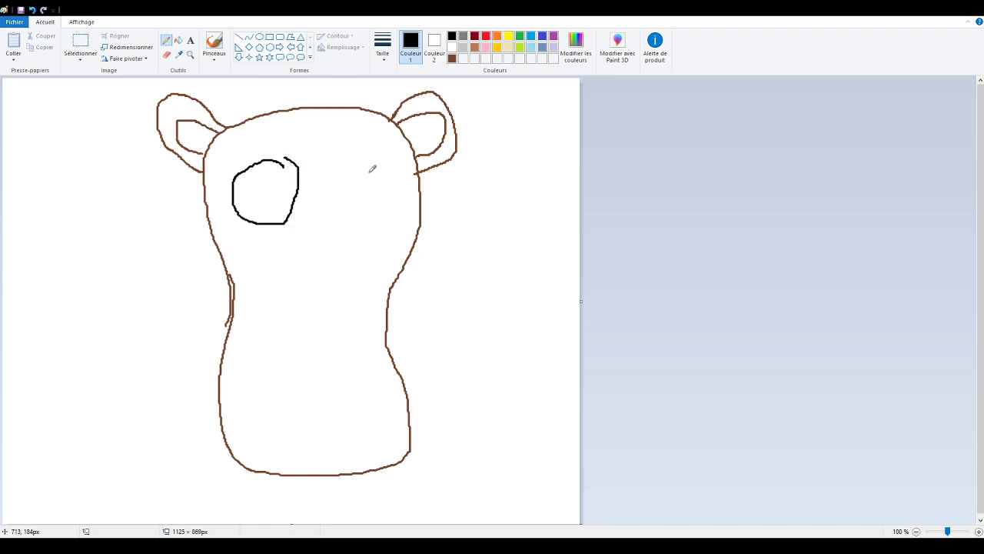
{"action": "mouse_move", "coordinate": [368, 166]}
{"action": "left_mouse_down"}
{"action": "mouse_move", "coordinate": [342, 179]}
{"action": "mouse_move", "coordinate": [345, 199]}
{"action": "mouse_move", "coordinate": [379, 202]}
{"action": "mouse_move", "coordinate": [361, 160]}
{"action": "left_mouse_up"}
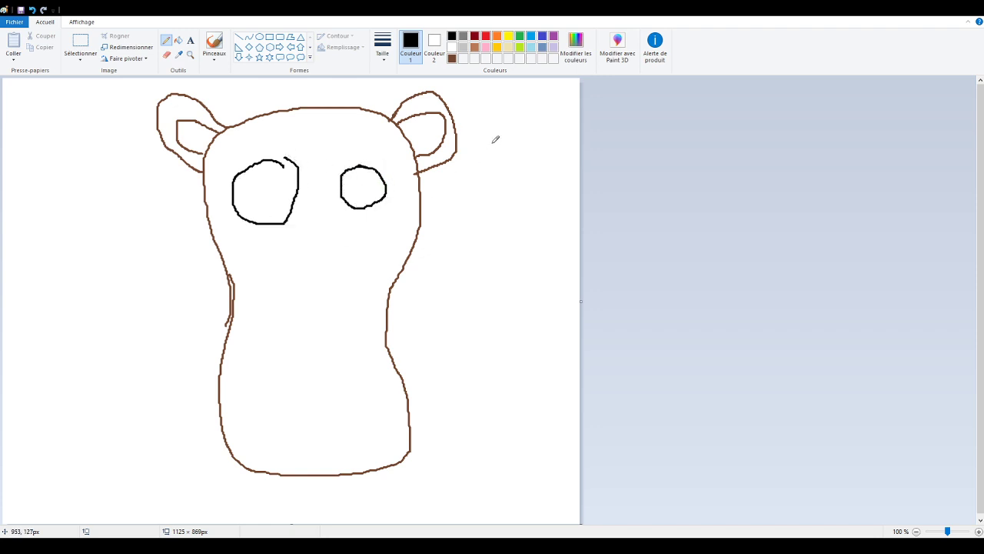
{"action": "left_click", "coordinate": [521, 37]}
{"action": "mouse_move", "coordinate": [257, 190]}
{"action": "left_mouse_down"}
{"action": "mouse_move", "coordinate": [276, 203]}
{"action": "mouse_move", "coordinate": [271, 187]}
{"action": "left_mouse_up"}
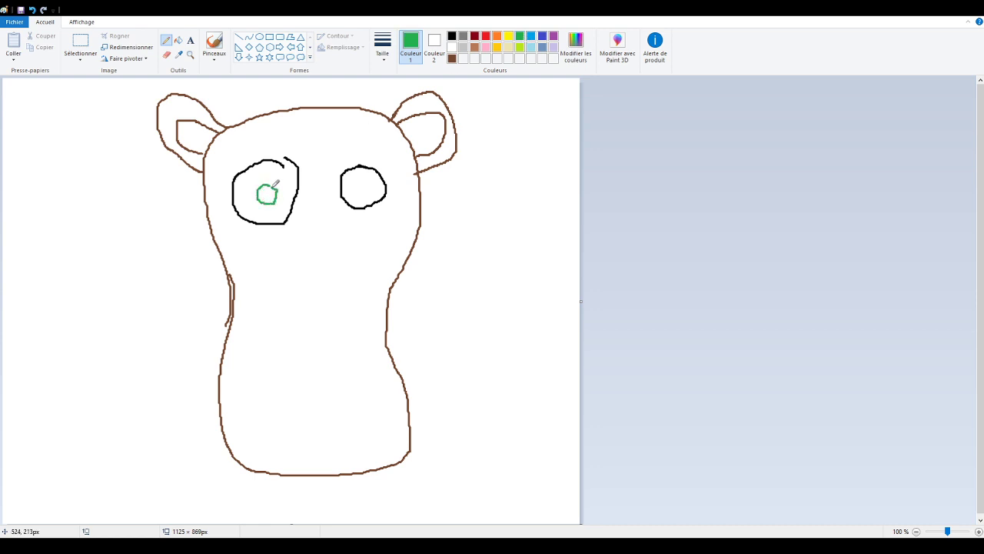
{"action": "mouse_move", "coordinate": [356, 182]}
{"action": "left_mouse_down"}
{"action": "mouse_move", "coordinate": [367, 188]}
{"action": "mouse_move", "coordinate": [366, 178]}
{"action": "mouse_move", "coordinate": [359, 186]}
{"action": "left_mouse_up"}
Close the gap in the larger eye's black outline and draw a small solid black nose between the eyes
{"action": "left_click", "coordinate": [452, 36]}
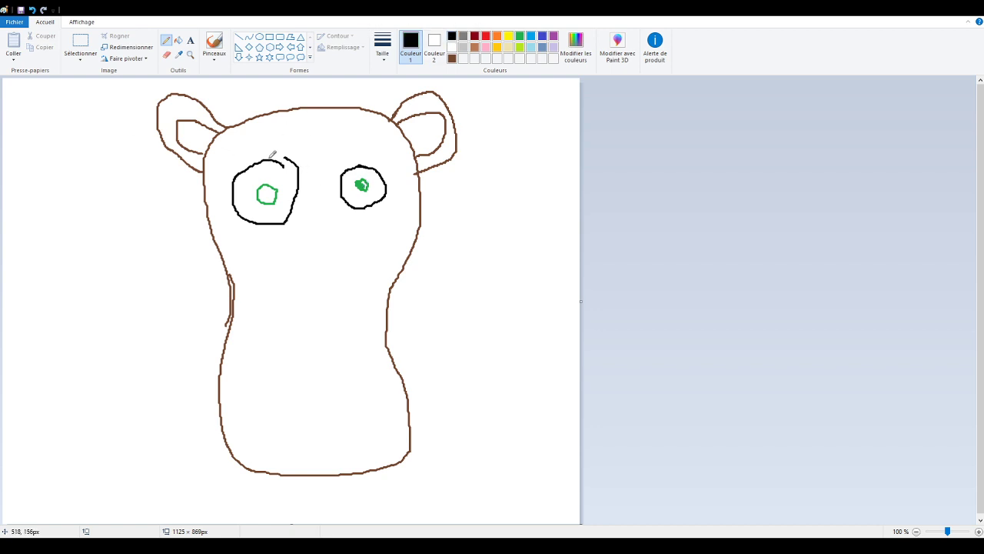
{"action": "mouse_move", "coordinate": [272, 156]}
{"action": "left_mouse_down"}
{"action": "mouse_move", "coordinate": [281, 154]}
{"action": "mouse_move", "coordinate": [271, 155]}
{"action": "left_mouse_up"}
{"action": "mouse_move", "coordinate": [326, 198]}
{"action": "left_mouse_down"}
{"action": "mouse_move", "coordinate": [307, 207]}
{"action": "mouse_move", "coordinate": [323, 201]}
{"action": "left_mouse_up"}
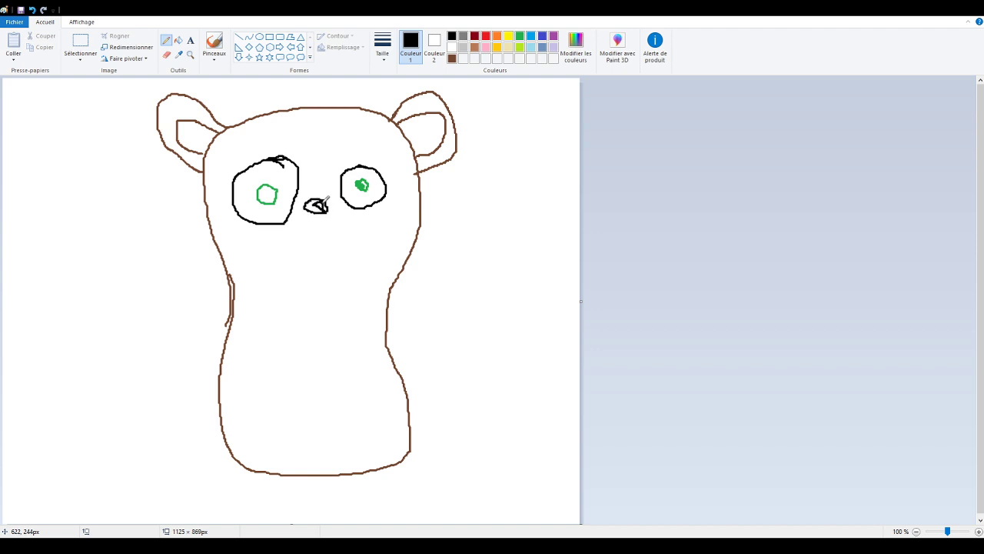
{"action": "left_click", "coordinate": [177, 40]}
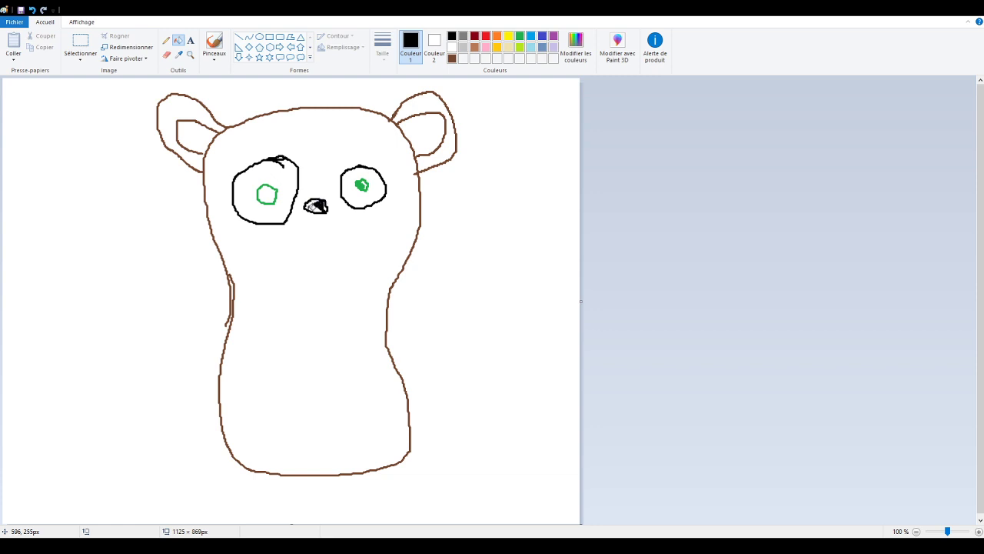
{"action": "left_click", "coordinate": [311, 207]}
{"action": "left_click", "coordinate": [166, 40]}
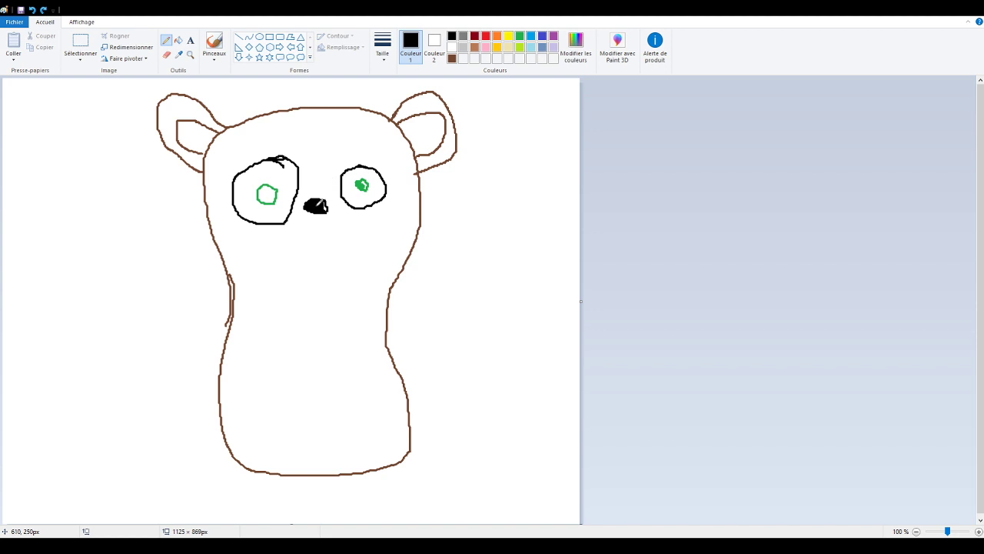
{"action": "left_click_drag", "start_coordinate": [313, 209], "coordinate": [316, 204]}
Draw a curved black mouth under the nose and black cheek lines from the eyes to the body edges
{"action": "mouse_move", "coordinate": [313, 215]}
{"action": "left_mouse_down"}
{"action": "mouse_move", "coordinate": [285, 223]}
{"action": "mouse_move", "coordinate": [321, 209]}
{"action": "mouse_move", "coordinate": [316, 221]}
{"action": "mouse_move", "coordinate": [347, 224]}
{"action": "mouse_move", "coordinate": [365, 204]}
{"action": "left_mouse_up"}
{"action": "left_click_drag", "start_coordinate": [383, 198], "coordinate": [420, 223]}
{"action": "left_click_drag", "start_coordinate": [250, 215], "coordinate": [216, 238]}
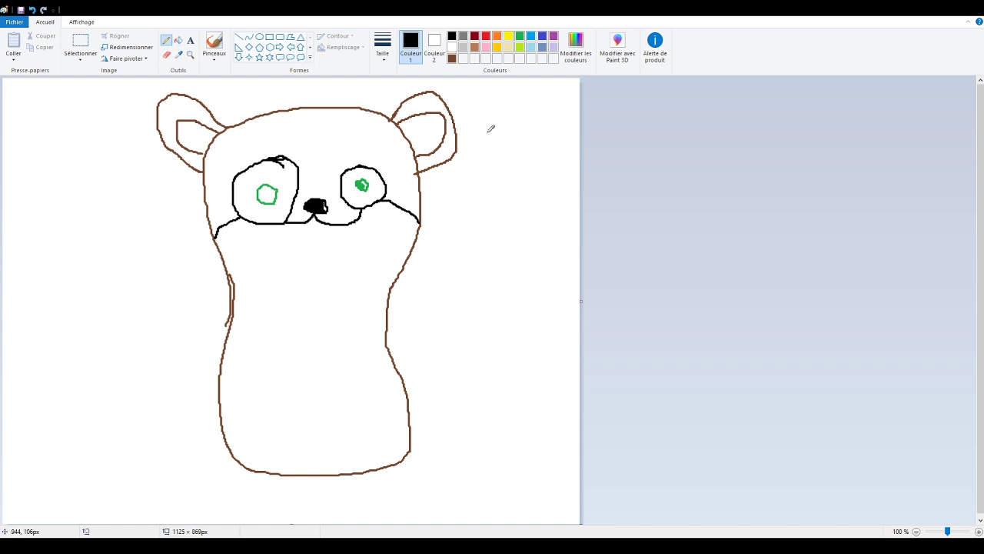
Draw a large brown belly circle on the lower part of the body
{"action": "left_click", "coordinate": [451, 58]}
{"action": "mouse_move", "coordinate": [351, 349]}
{"action": "left_mouse_down"}
{"action": "mouse_move", "coordinate": [337, 331]}
{"action": "mouse_move", "coordinate": [275, 313]}
{"action": "mouse_move", "coordinate": [233, 386]}
{"action": "mouse_move", "coordinate": [273, 438]}
{"action": "mouse_move", "coordinate": [320, 444]}
{"action": "mouse_move", "coordinate": [295, 331]}
{"action": "mouse_move", "coordinate": [251, 366]}
{"action": "mouse_move", "coordinate": [262, 408]}
{"action": "mouse_move", "coordinate": [298, 435]}
{"action": "mouse_move", "coordinate": [350, 418]}
{"action": "mouse_move", "coordinate": [339, 337]}
{"action": "left_mouse_up"}
{"action": "key", "text": "ctrl+z"}
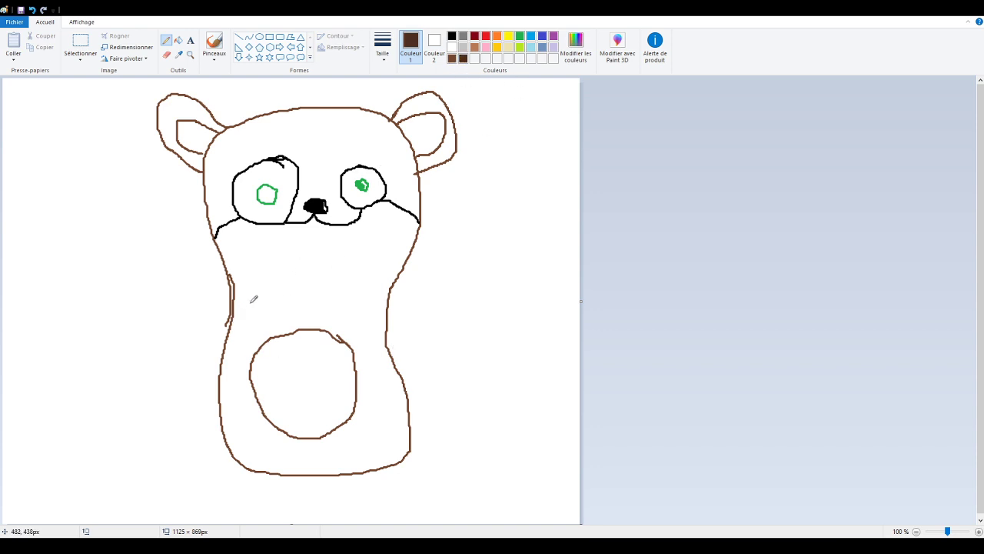
Draw two very dark brown arms on either side of the belly circle and two small feet beneath the body
{"action": "mouse_move", "coordinate": [249, 305]}
{"action": "left_mouse_down"}
{"action": "mouse_move", "coordinate": [259, 335]}
{"action": "mouse_move", "coordinate": [280, 324]}
{"action": "mouse_move", "coordinate": [280, 310]}
{"action": "mouse_move", "coordinate": [228, 357]}
{"action": "mouse_move", "coordinate": [236, 380]}
{"action": "mouse_move", "coordinate": [257, 328]}
{"action": "left_mouse_up"}
{"action": "key", "text": "ctrl+z"}
{"action": "mouse_move", "coordinate": [354, 343]}
{"action": "left_mouse_down"}
{"action": "mouse_move", "coordinate": [353, 376]}
{"action": "mouse_move", "coordinate": [366, 388]}
{"action": "mouse_move", "coordinate": [393, 362]}
{"action": "mouse_move", "coordinate": [384, 340]}
{"action": "mouse_move", "coordinate": [360, 376]}
{"action": "mouse_move", "coordinate": [380, 383]}
{"action": "mouse_move", "coordinate": [391, 351]}
{"action": "mouse_move", "coordinate": [374, 331]}
{"action": "left_mouse_up"}
{"action": "key", "text": "ctrl+z"}
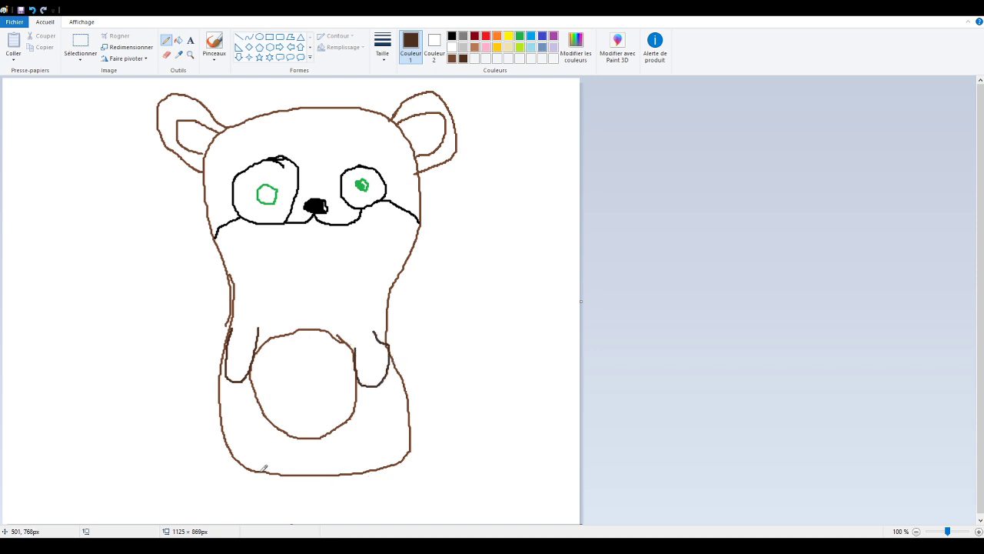
{"action": "mouse_move", "coordinate": [264, 468]}
{"action": "left_mouse_down"}
{"action": "mouse_move", "coordinate": [255, 495]}
{"action": "mouse_move", "coordinate": [272, 498]}
{"action": "mouse_move", "coordinate": [296, 475]}
{"action": "mouse_move", "coordinate": [352, 479]}
{"action": "mouse_move", "coordinate": [380, 505]}
{"action": "mouse_move", "coordinate": [375, 471]}
{"action": "left_mouse_up"}
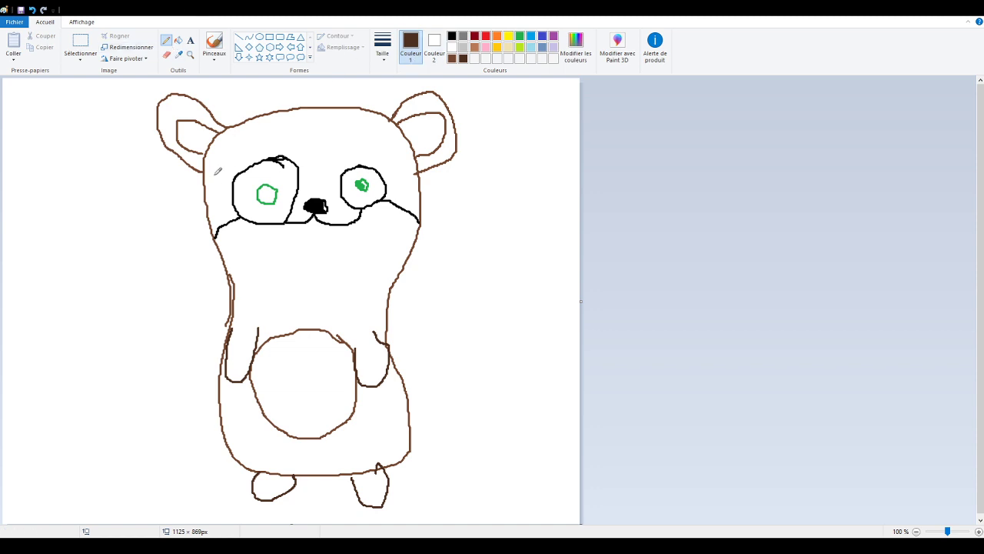
Fill the upper face around the eyes with medium brown
{"action": "left_click", "coordinate": [453, 57]}
{"action": "left_click", "coordinate": [474, 46]}
{"action": "left_click", "coordinate": [178, 40]}
{"action": "left_click", "coordinate": [326, 131]}
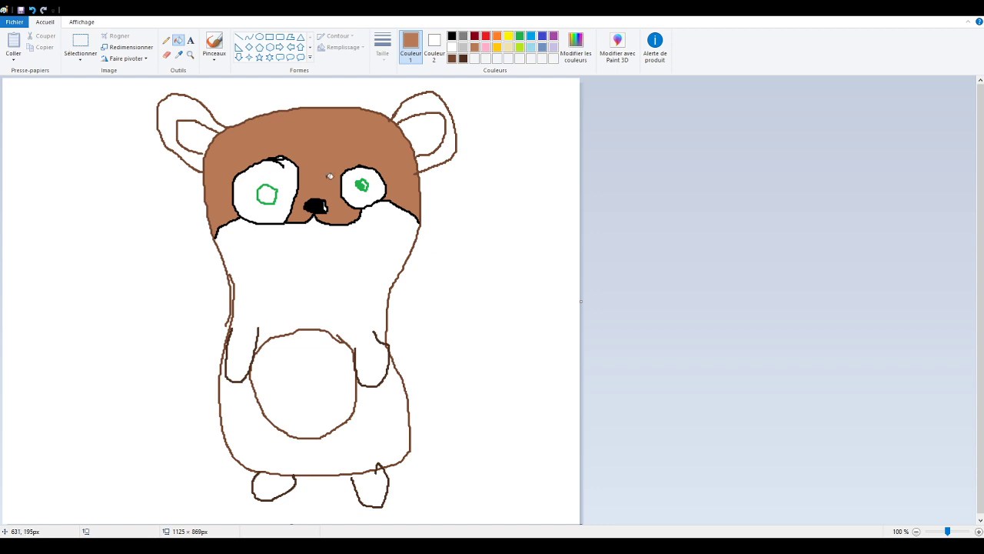
Draw a wavy dark brown line across the body between the lower face and the arms
{"action": "left_click", "coordinate": [463, 58]}
{"action": "left_click", "coordinate": [166, 40]}
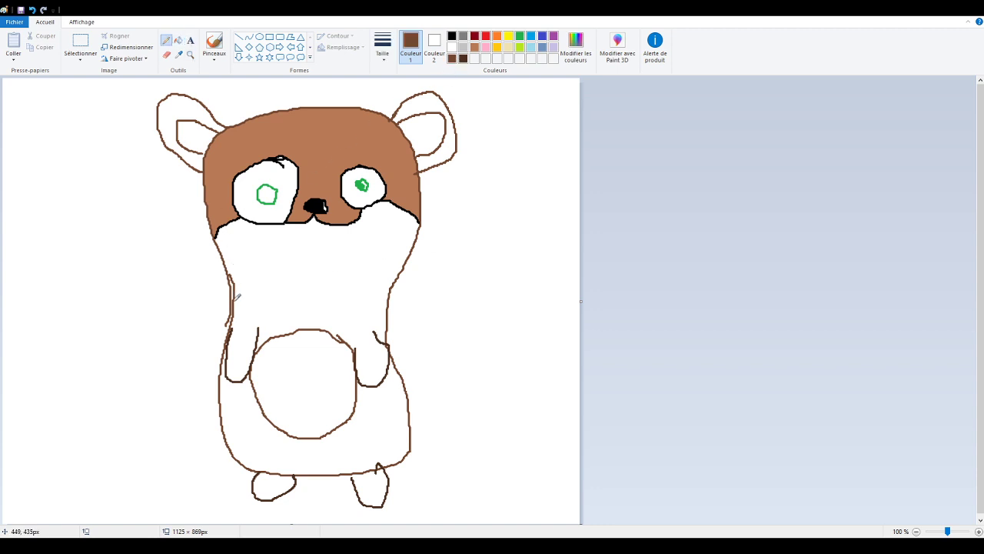
{"action": "mouse_move", "coordinate": [237, 301]}
{"action": "left_mouse_down"}
{"action": "mouse_move", "coordinate": [253, 282]}
{"action": "mouse_move", "coordinate": [300, 295]}
{"action": "mouse_move", "coordinate": [377, 280]}
{"action": "mouse_move", "coordinate": [396, 286]}
{"action": "left_mouse_up"}
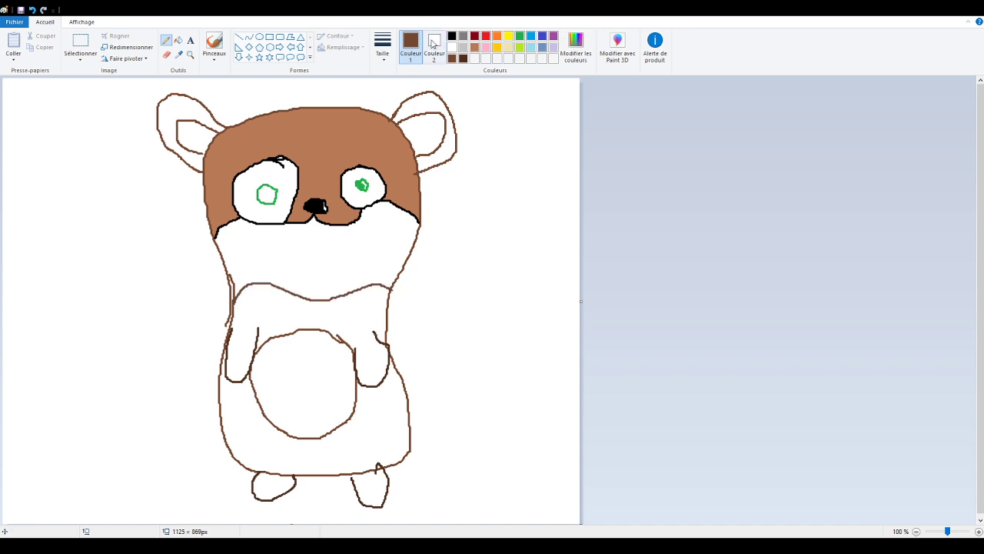
Fill the body around the belly circle, including the chest and arms, with medium brown
{"action": "left_click", "coordinate": [475, 49]}
{"action": "left_click", "coordinate": [188, 42]}
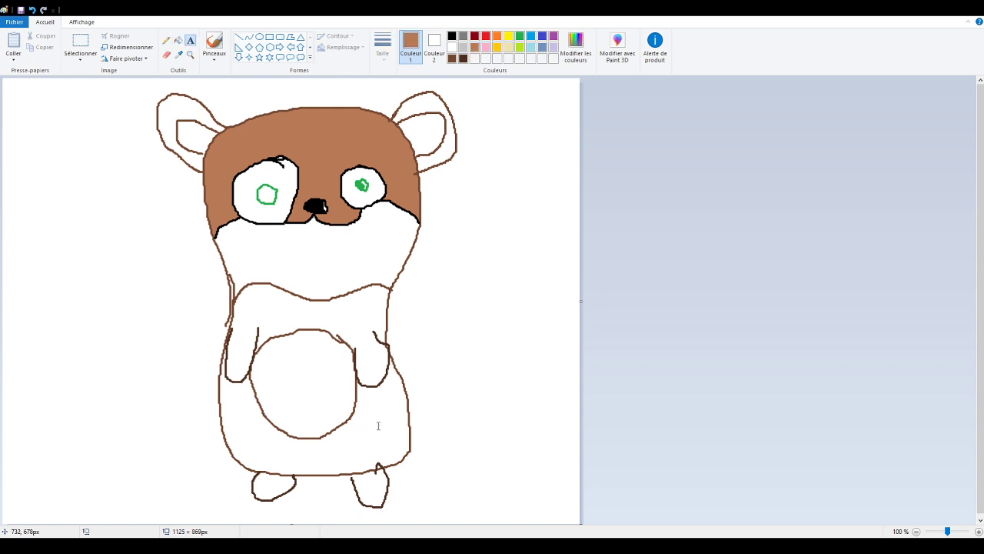
{"action": "left_click", "coordinate": [178, 40]}
{"action": "left_click", "coordinate": [378, 427]}
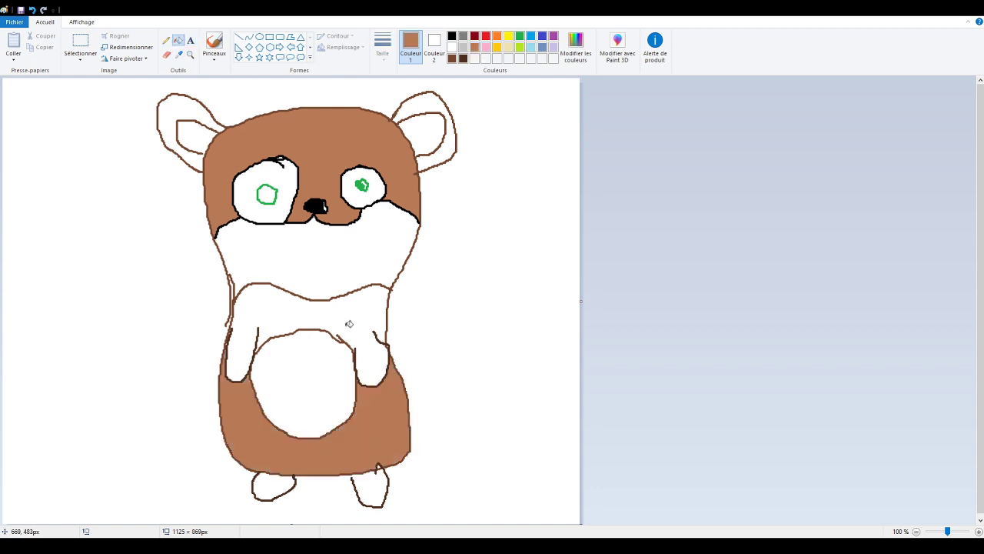
{"action": "left_click", "coordinate": [344, 302]}
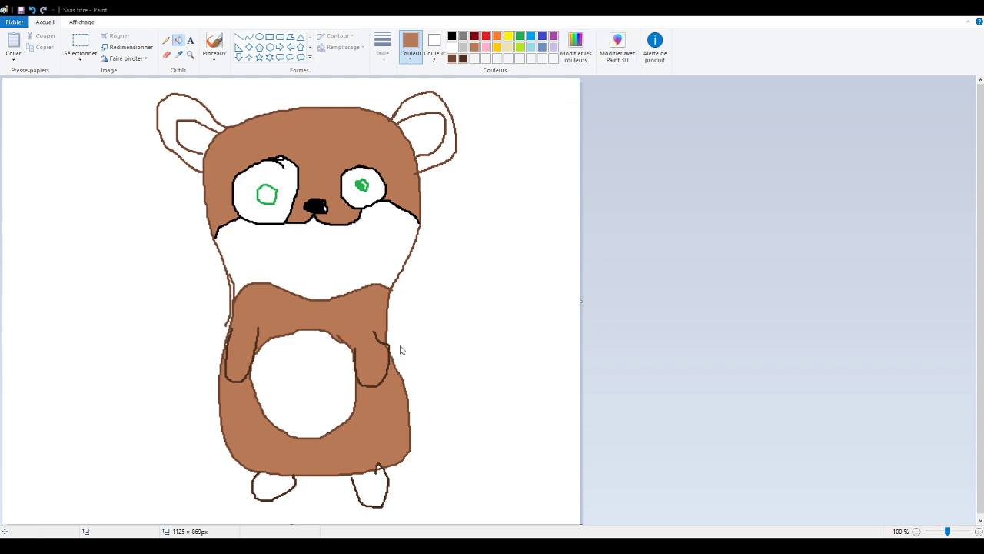
Fill the belly circle, the lower face and the right inner ear with light tan
{"action": "left_click", "coordinate": [303, 372]}
{"action": "left_click", "coordinate": [306, 271]}
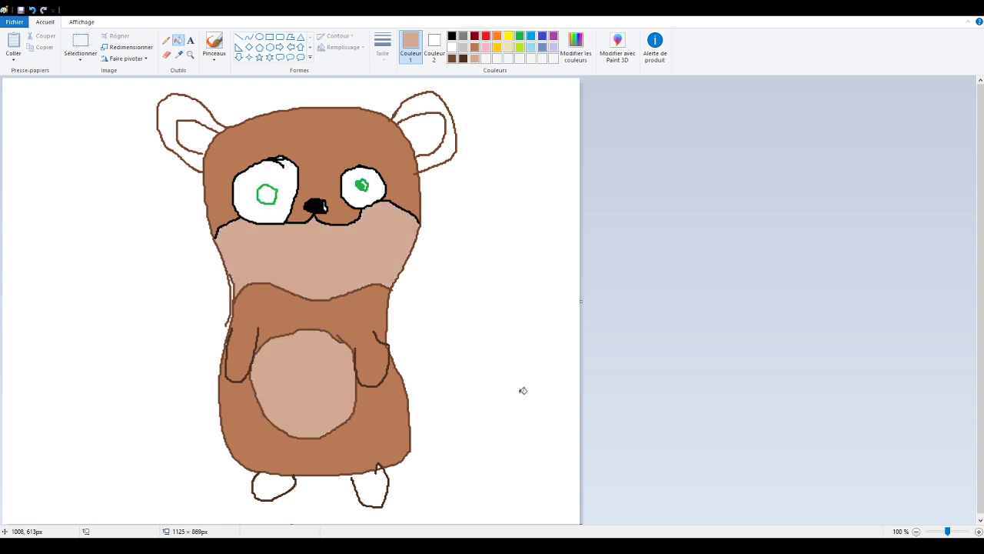
{"action": "left_click", "coordinate": [429, 129]}
Try to fill the left inner ear with light tan
{"action": "left_click", "coordinate": [170, 129]}
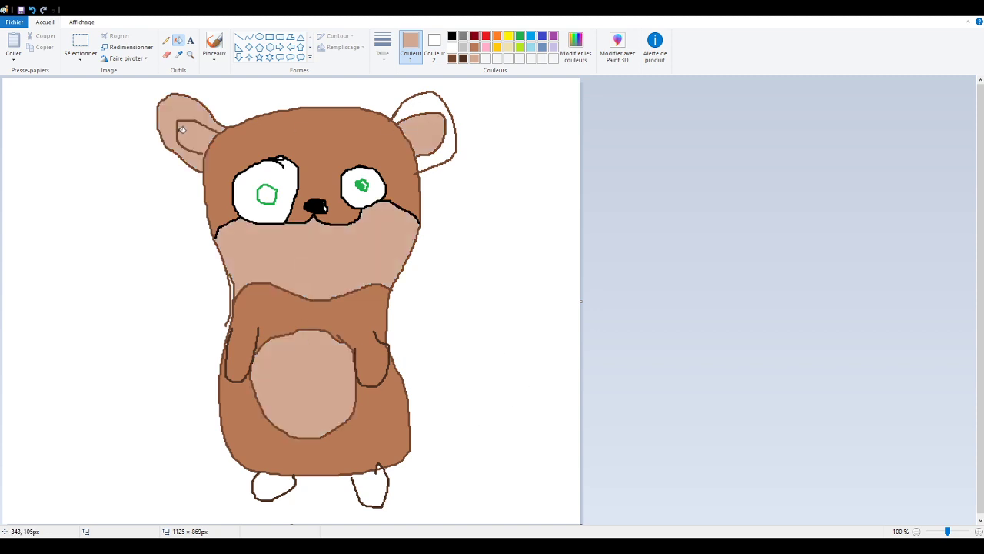
{"action": "key", "text": "ctrl+z"}
{"action": "left_click", "coordinate": [206, 136]}
{"action": "key", "text": "ctrl+z"}
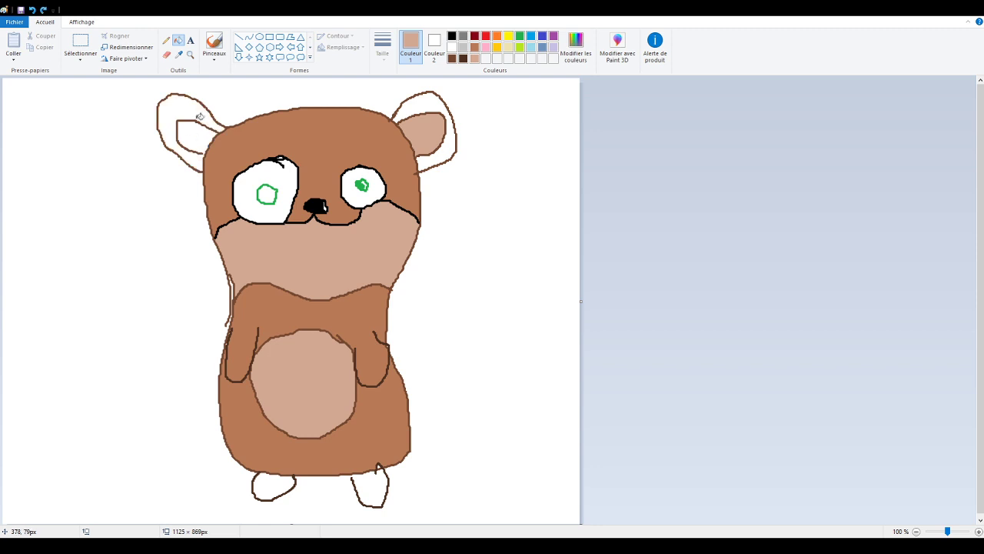
Close the left inner ear's outline with the brown Pencil and fill it with light tan
{"action": "left_click", "coordinate": [164, 40]}
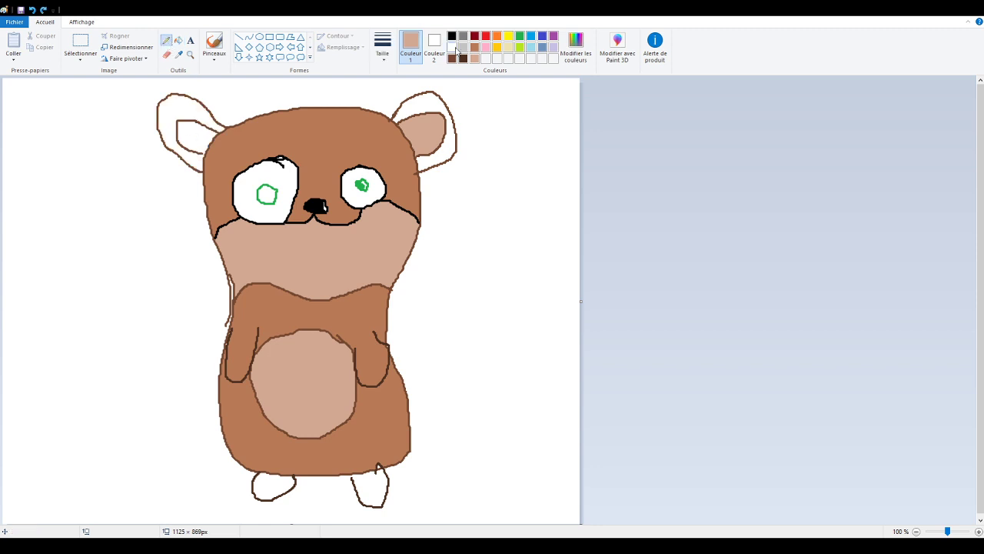
{"action": "left_click", "coordinate": [453, 60]}
{"action": "left_click", "coordinate": [474, 59]}
{"action": "left_click", "coordinate": [177, 40]}
{"action": "left_click", "coordinate": [197, 132]}
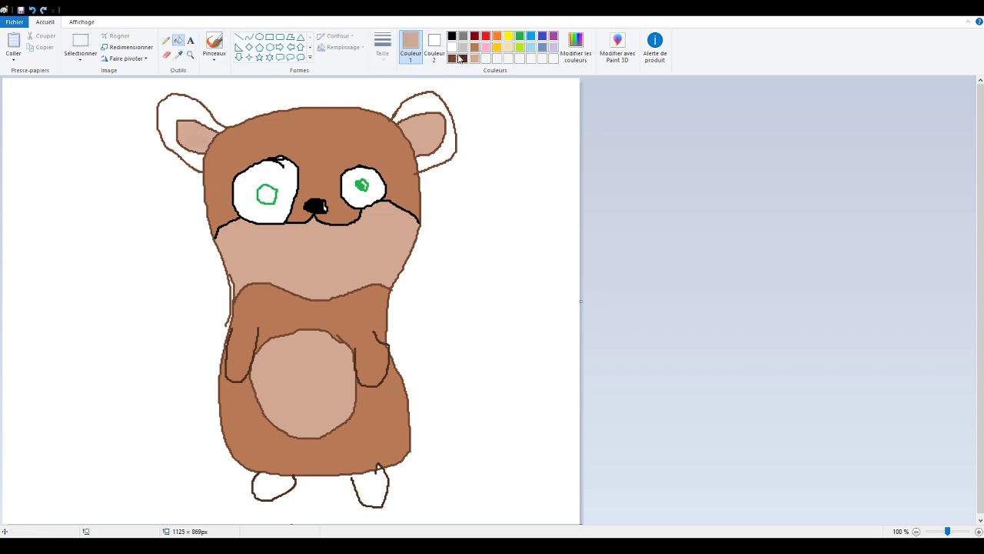
Fill the outer part of both ears with dark brown
{"action": "left_click", "coordinate": [452, 59]}
{"action": "left_click", "coordinate": [428, 101]}
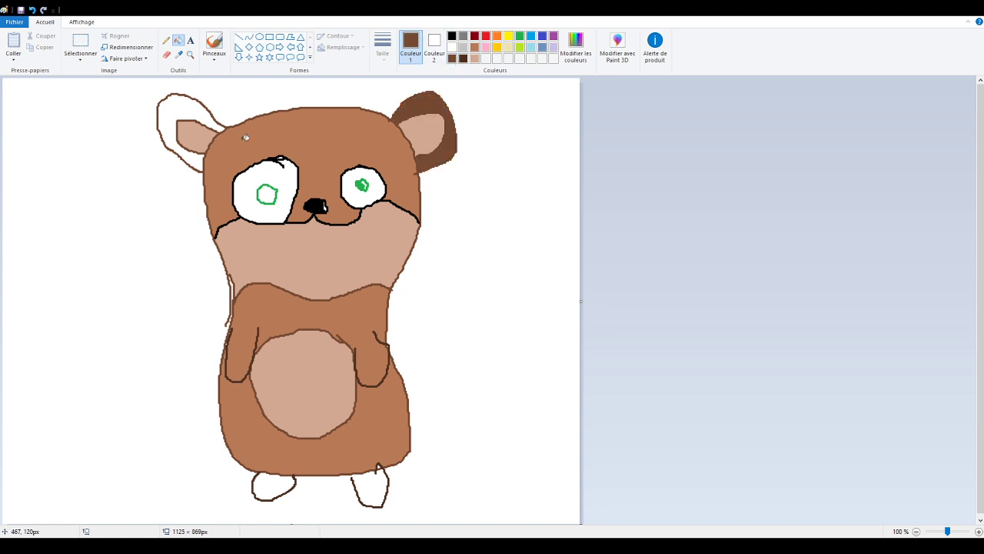
{"action": "left_click", "coordinate": [195, 112]}
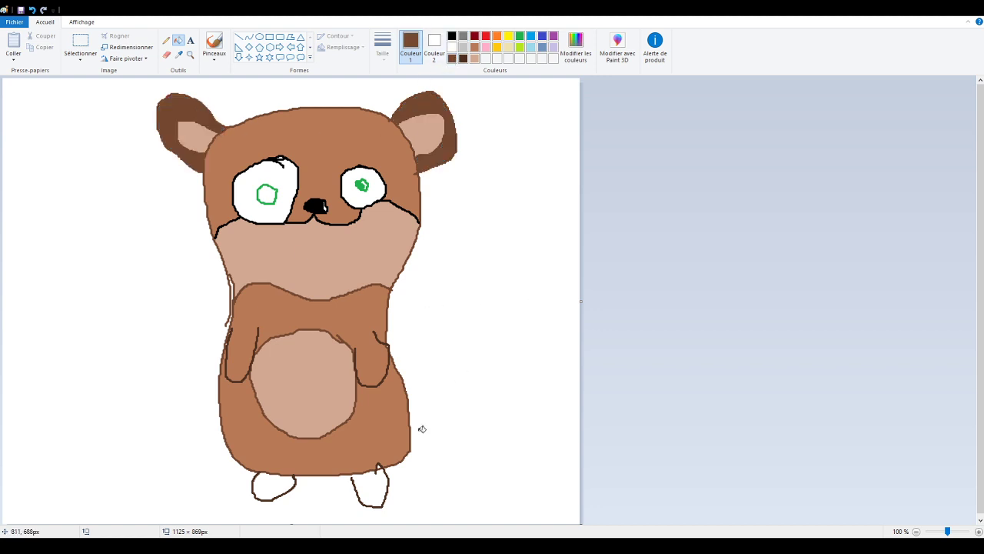
Close the gap in the right foot's outline with the very dark brown Pencil
{"action": "left_click", "coordinate": [370, 485]}
{"action": "key", "text": "ctrl+z"}
{"action": "left_click", "coordinate": [166, 42]}
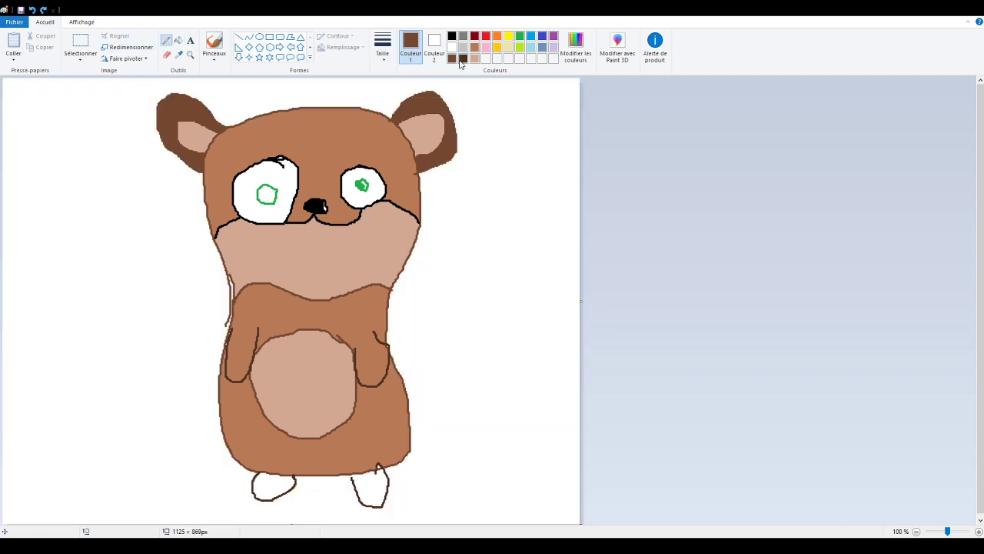
{"action": "left_click", "coordinate": [462, 60]}
{"action": "left_click", "coordinate": [177, 40]}
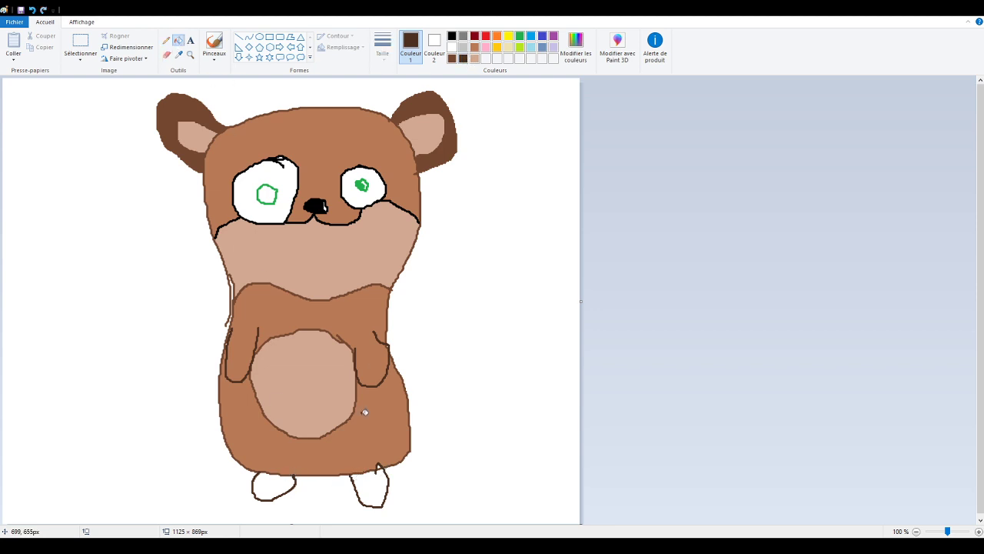
Try filling both feet with very dark brown, and undo the fills
{"action": "left_click", "coordinate": [374, 490]}
{"action": "left_click", "coordinate": [264, 488]}
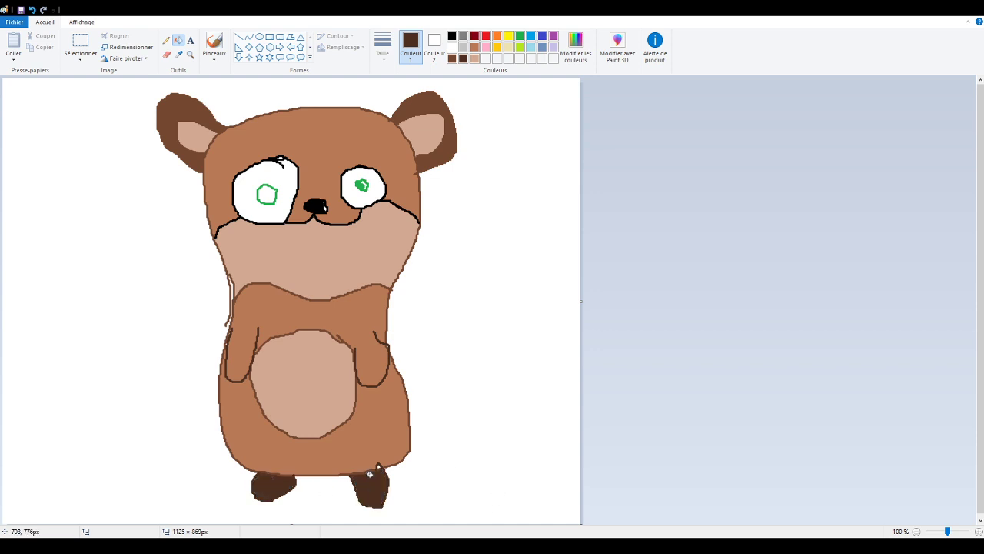
{"action": "key", "text": "ctrl+z"}
{"action": "key", "text": "ctrl+z"}
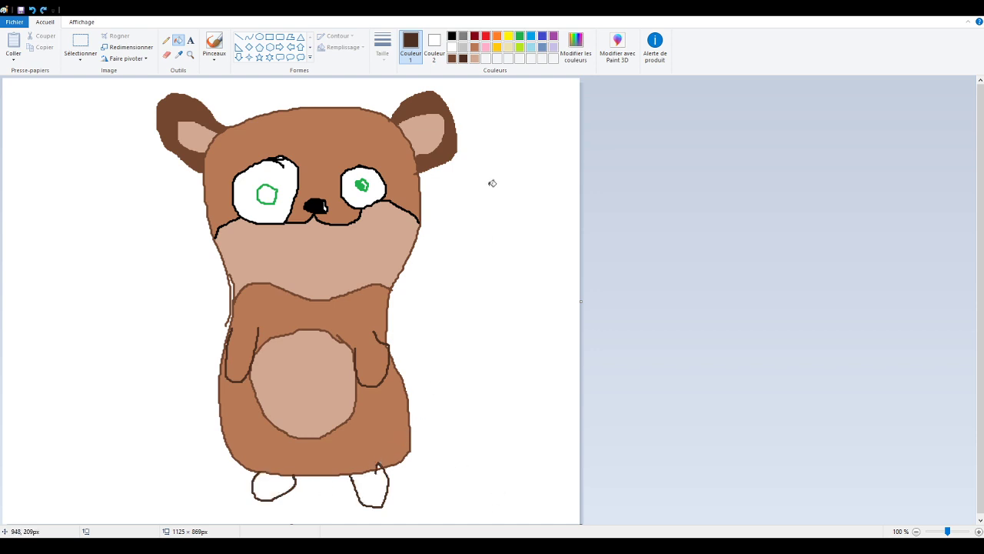
Fill both feet with the same dark brown as the outer ears
{"action": "left_click", "coordinate": [454, 59]}
{"action": "left_click", "coordinate": [376, 484]}
{"action": "left_click", "coordinate": [277, 489]}
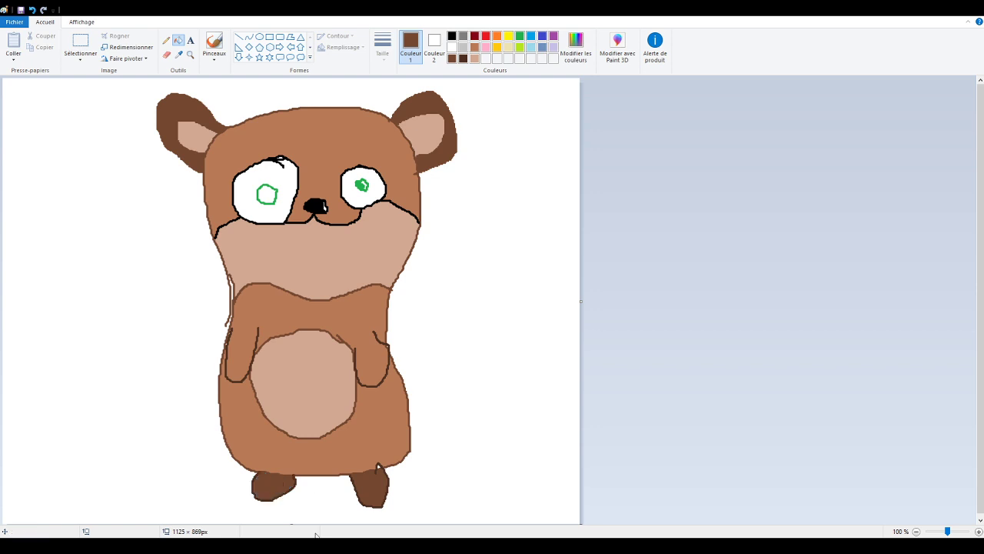
Fill the pupils of both eyes with green
{"action": "left_click", "coordinate": [519, 37]}
{"action": "left_click", "coordinate": [268, 195]}
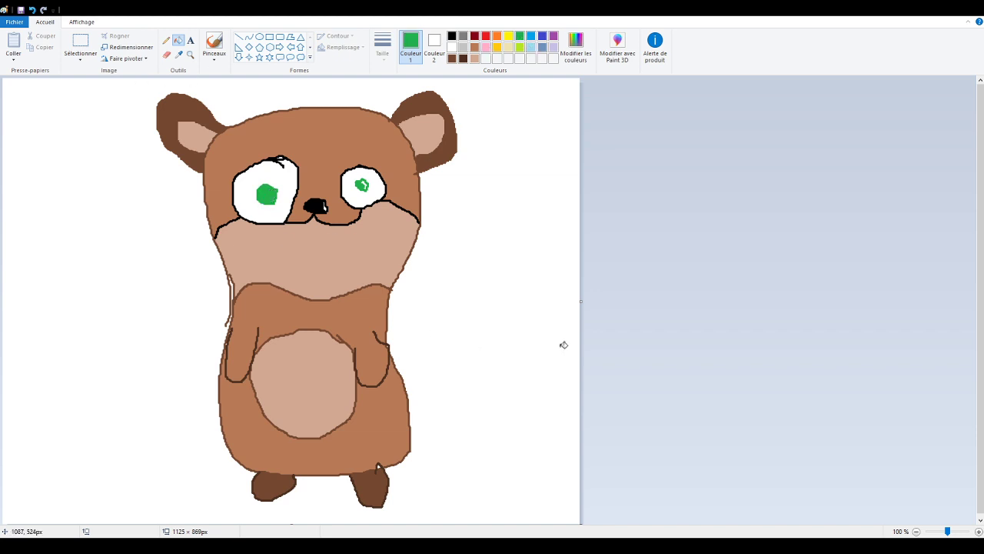
{"action": "left_click", "coordinate": [366, 182]}
{"action": "left_click", "coordinate": [166, 40]}
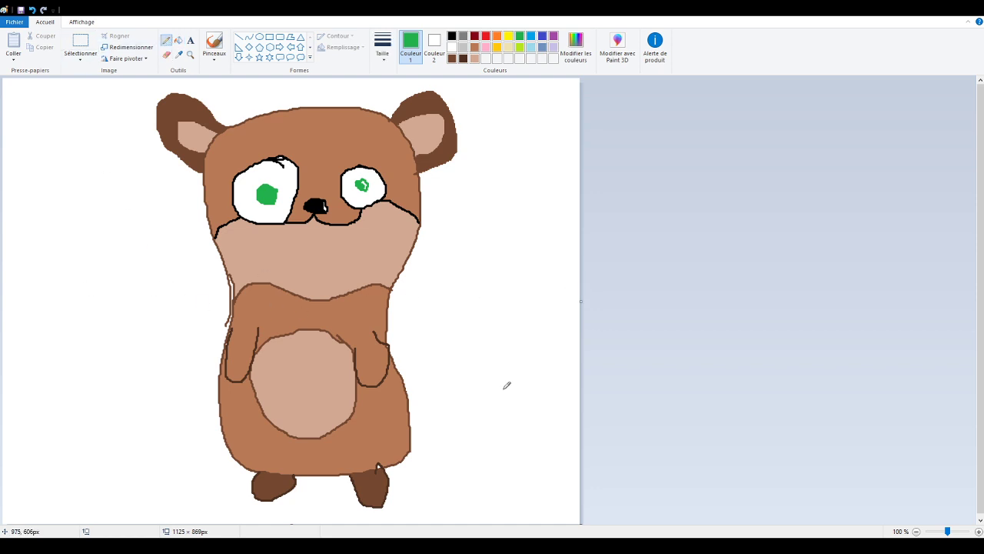